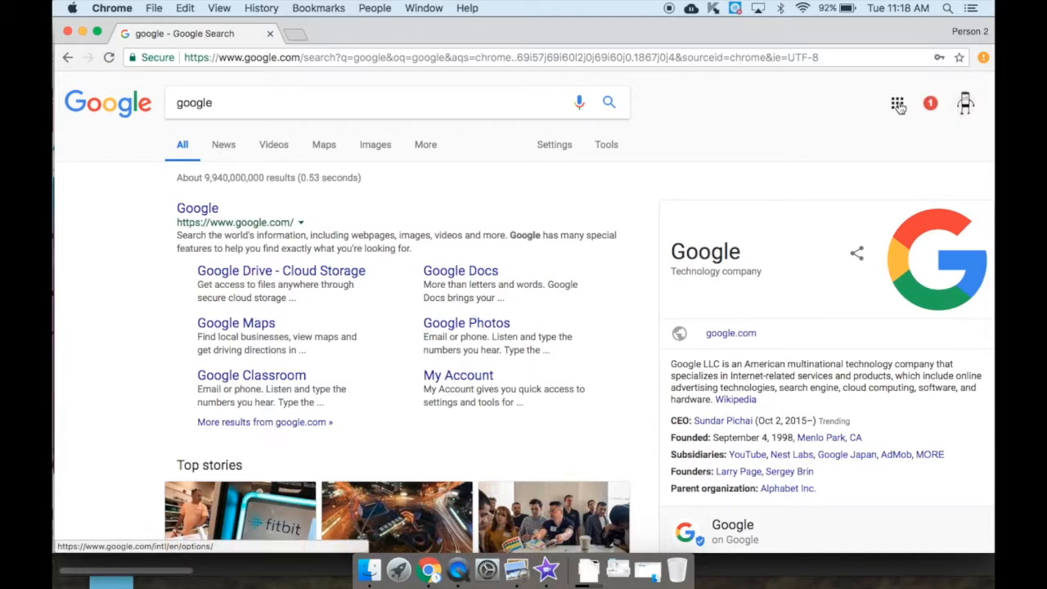
# Open Gmail from the apps grid, try its Contacts view, then open Google Contacts in a new tab
pyautogui.click(898, 105)
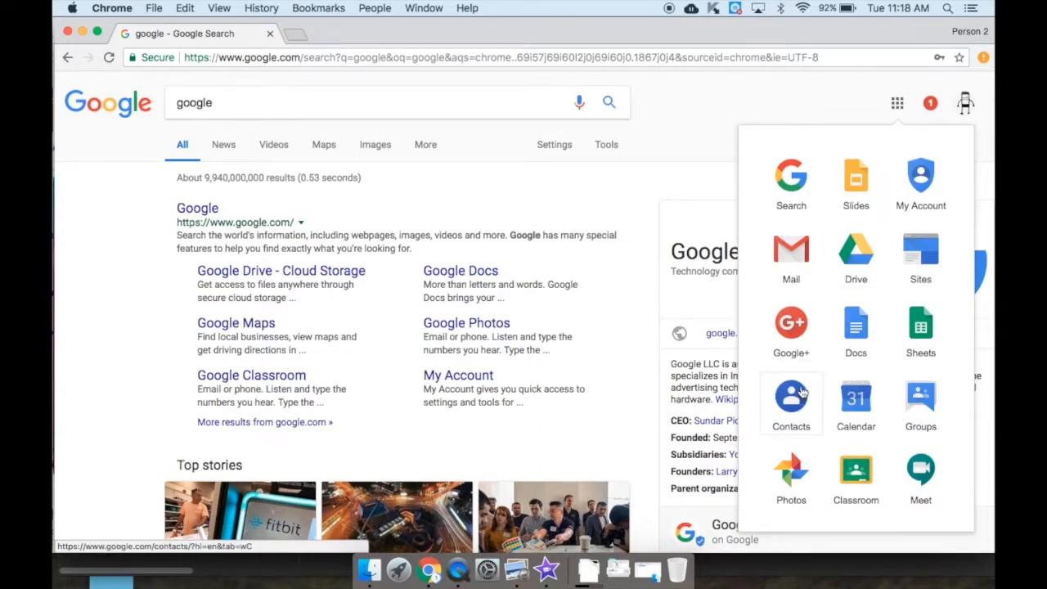
pyautogui.click(790, 257)
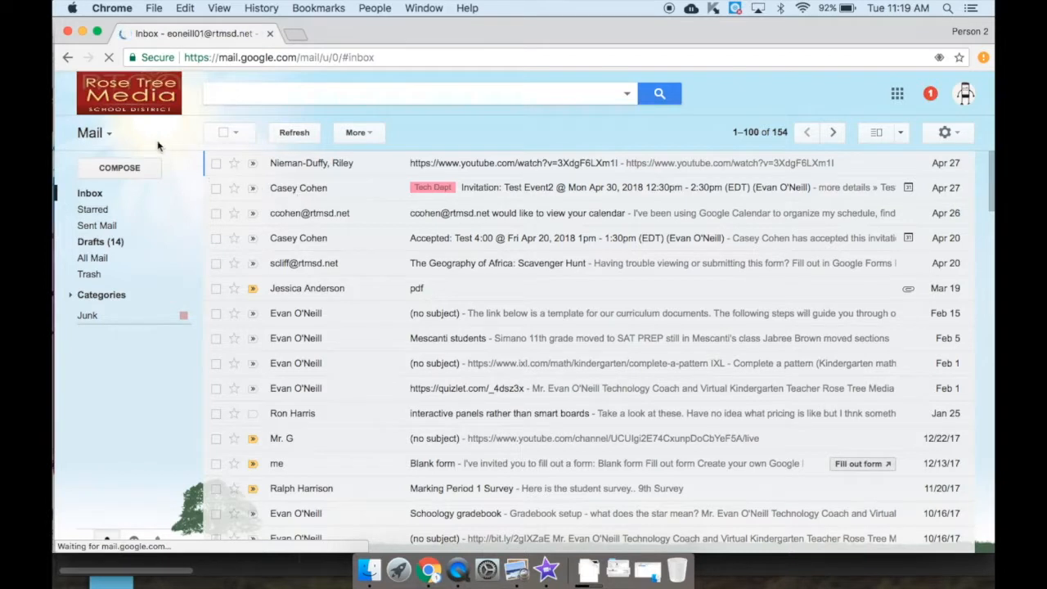
pyautogui.click(98, 136)
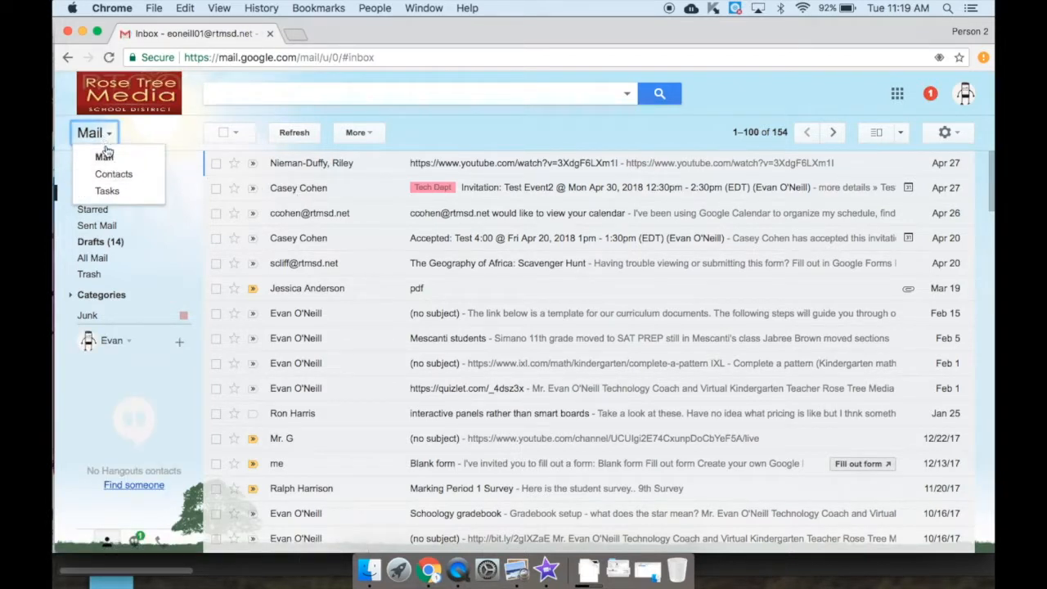
pyautogui.click(121, 175)
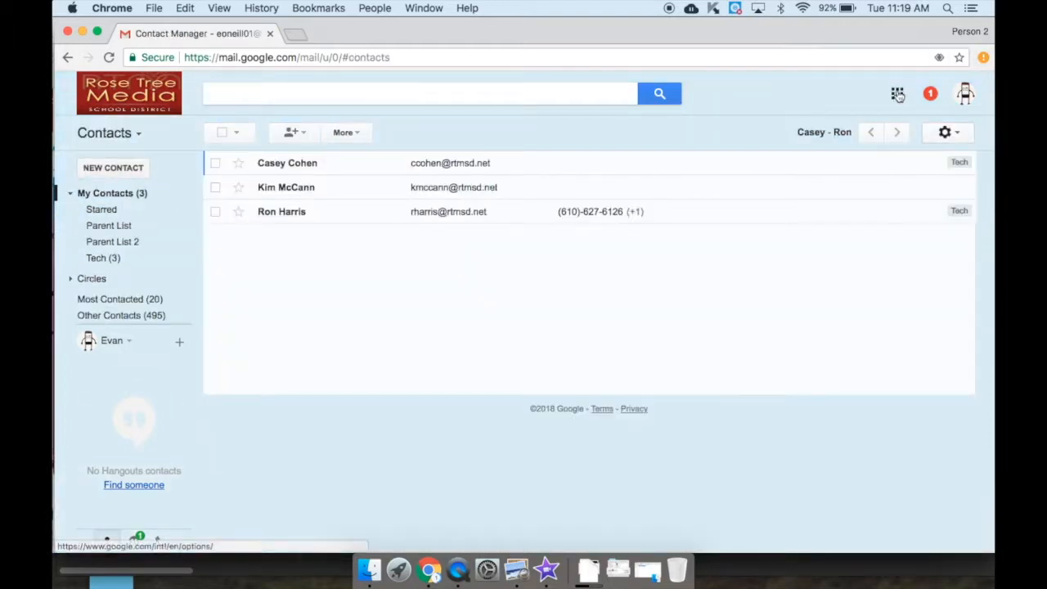
pyautogui.click(897, 95)
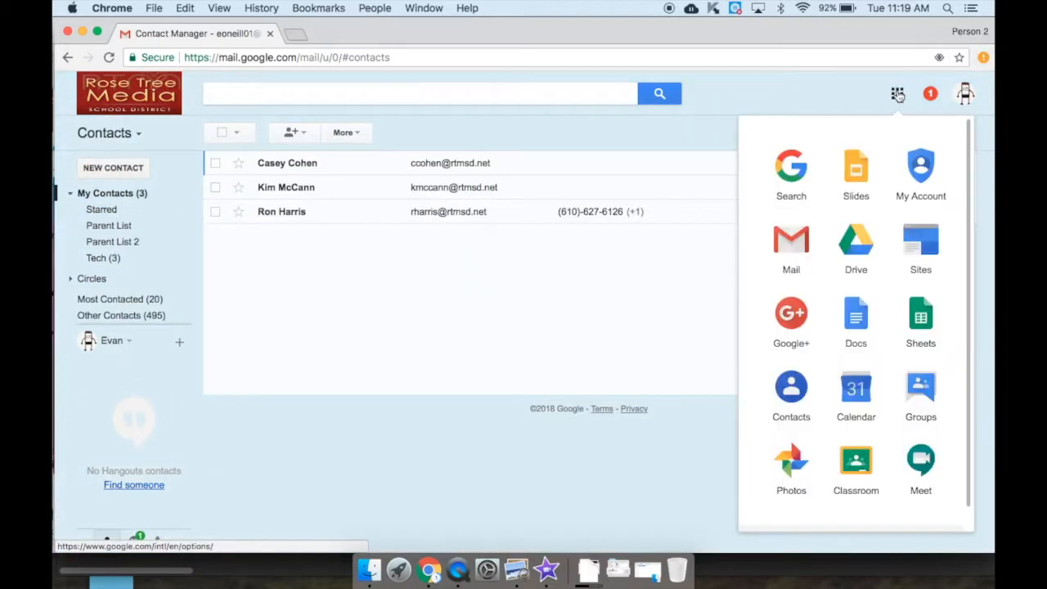
pyautogui.click(793, 389)
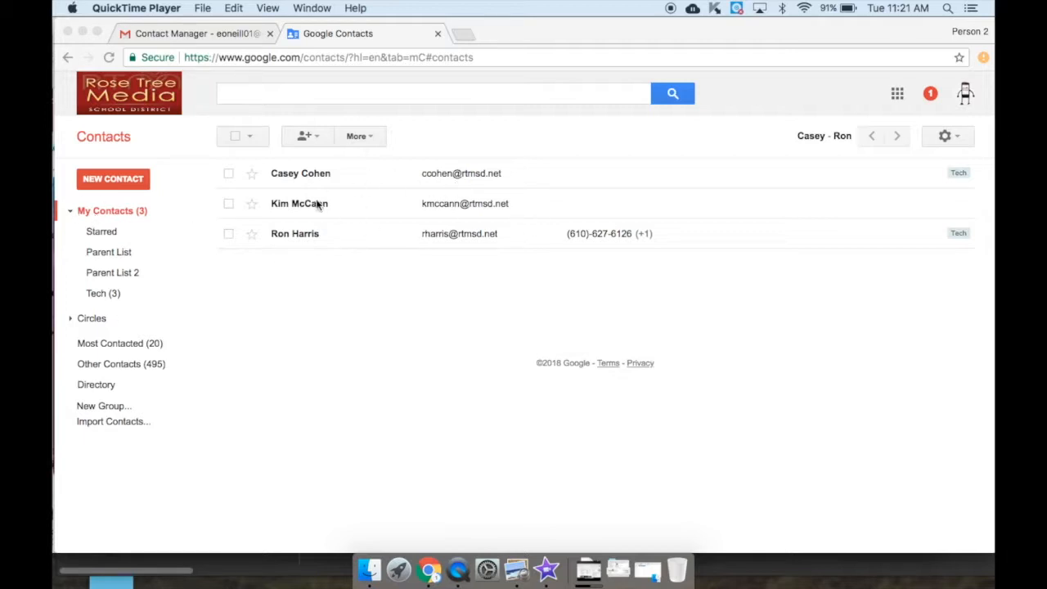
pyautogui.click(95, 387)
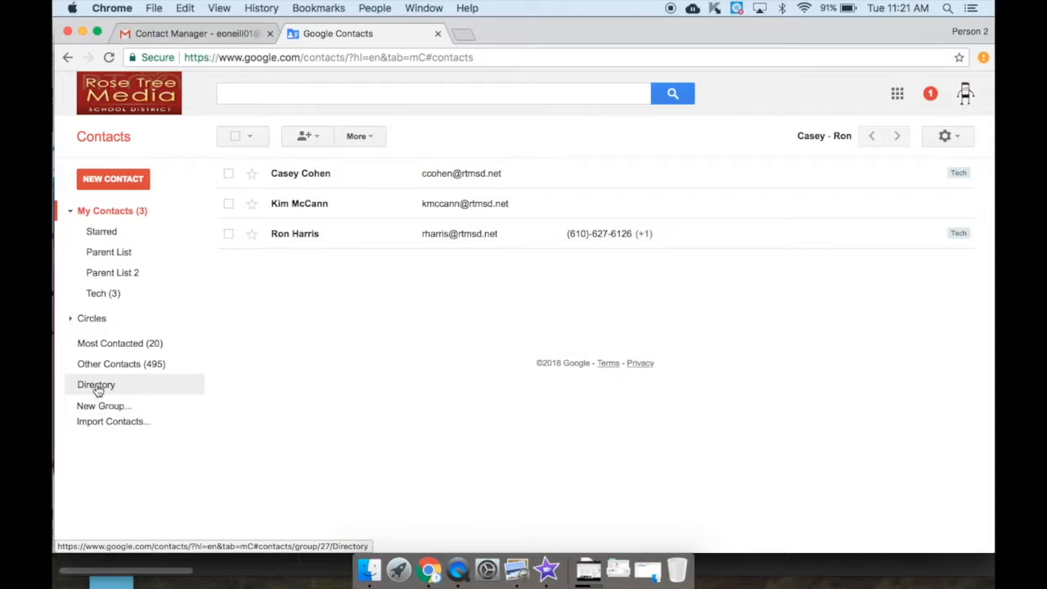
pyautogui.click(96, 389)
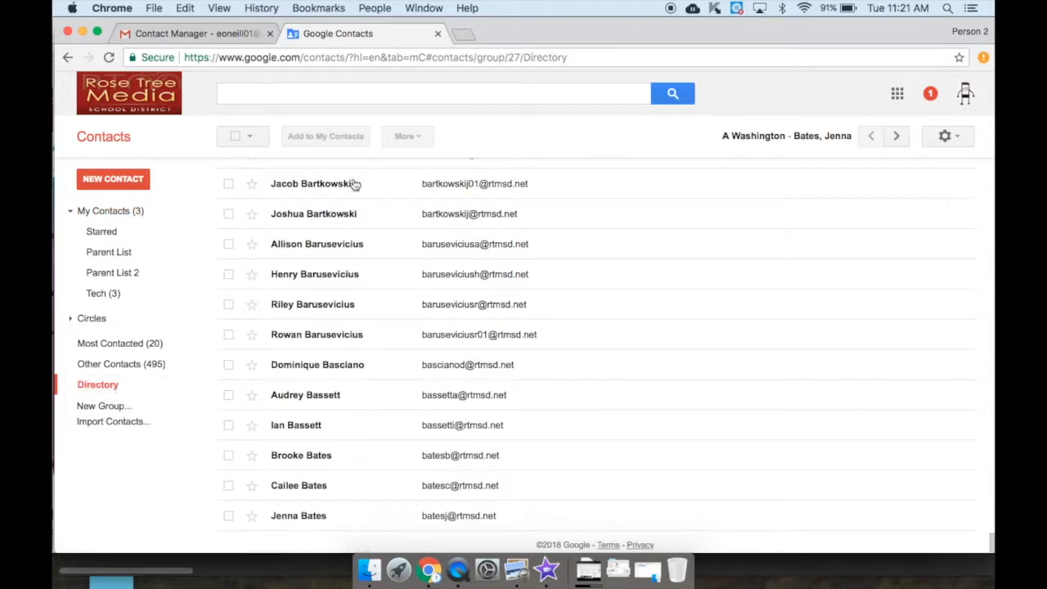
pyautogui.scroll(15, 513, 227)
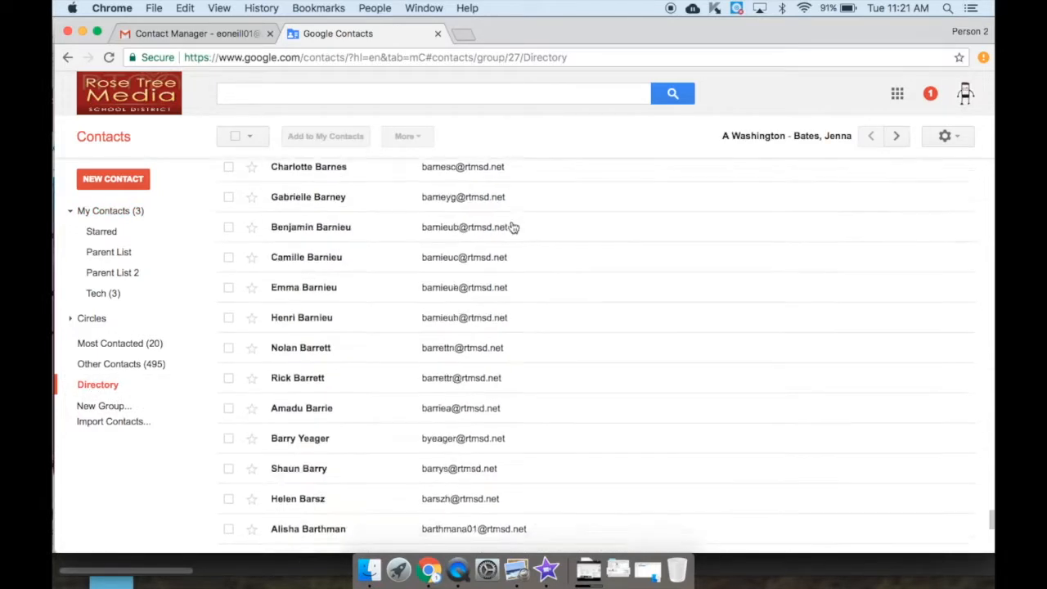
pyautogui.scroll(20, 513, 227)
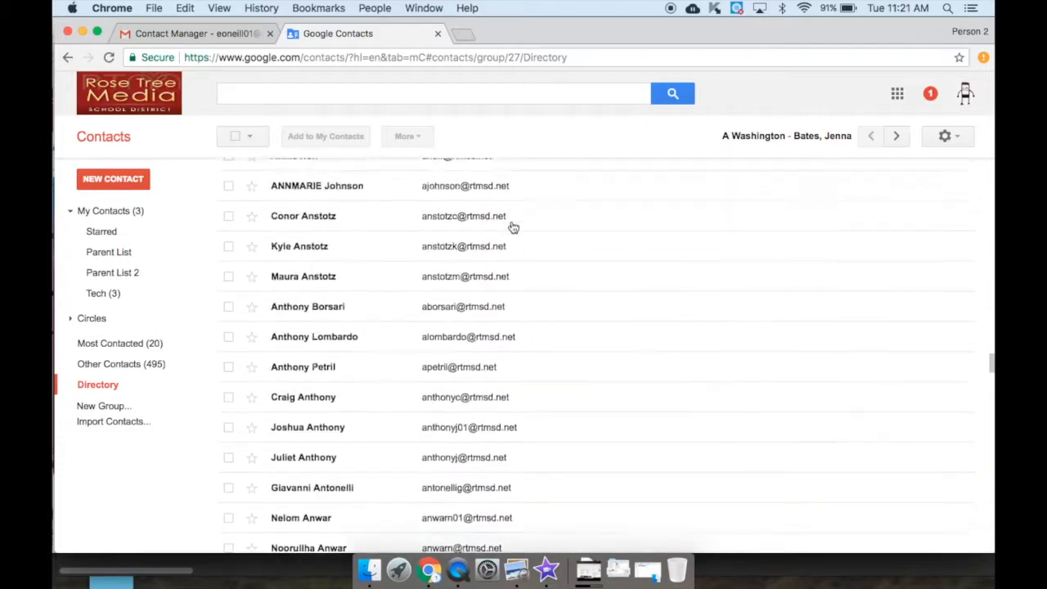
pyautogui.scroll(12, 513, 227)
pyautogui.scroll(-15, 513, 228)
pyautogui.scroll(-15, 513, 227)
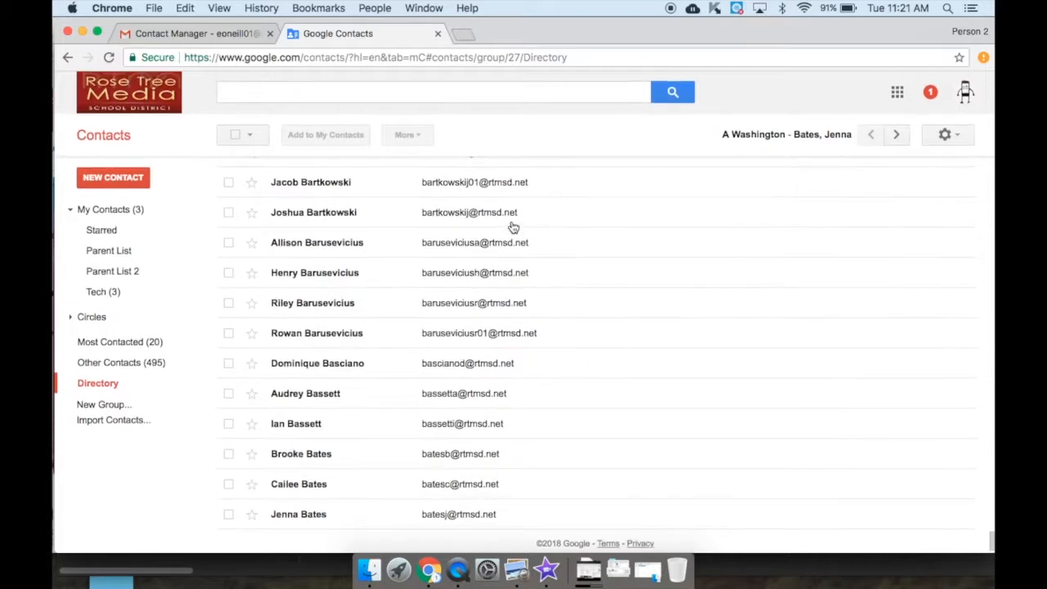
pyautogui.click(900, 137)
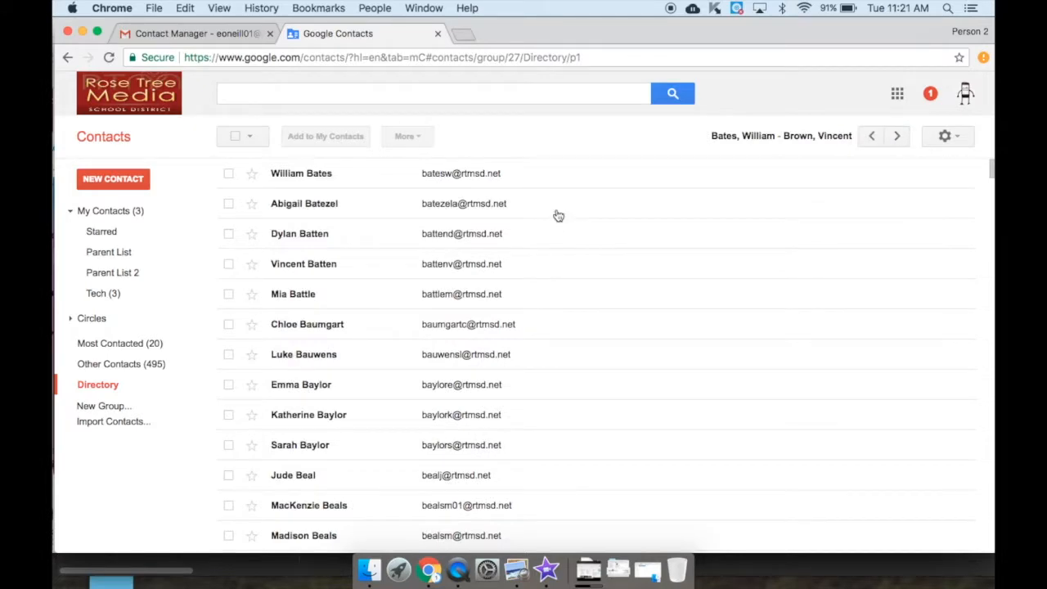
pyautogui.scroll(-8, 557, 216)
pyautogui.scroll(-15, 557, 216)
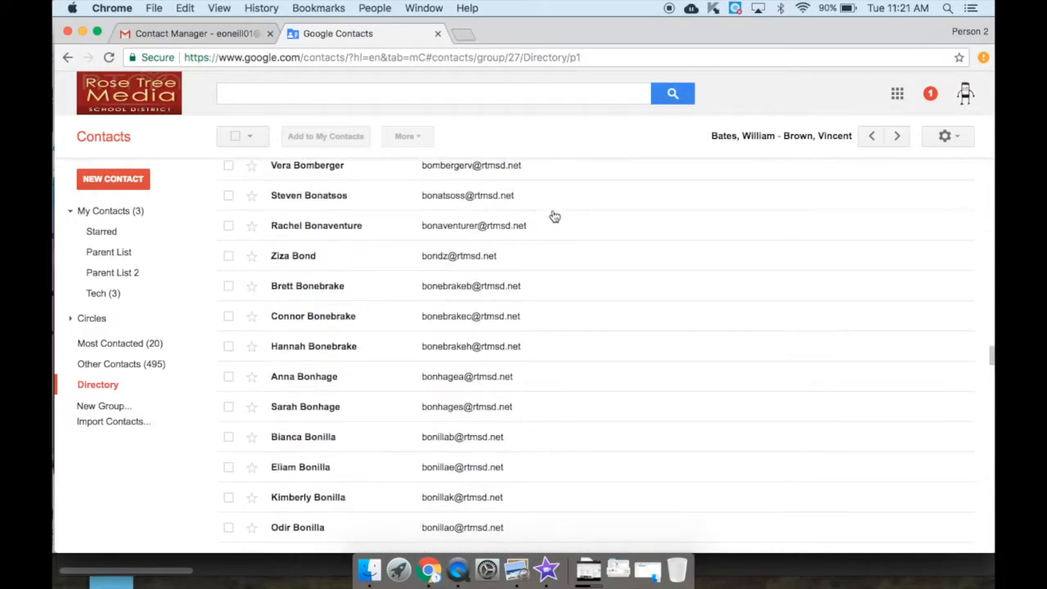
# Search contacts for 'mccann' and open the suggested contact's details
pyautogui.click(279, 95)
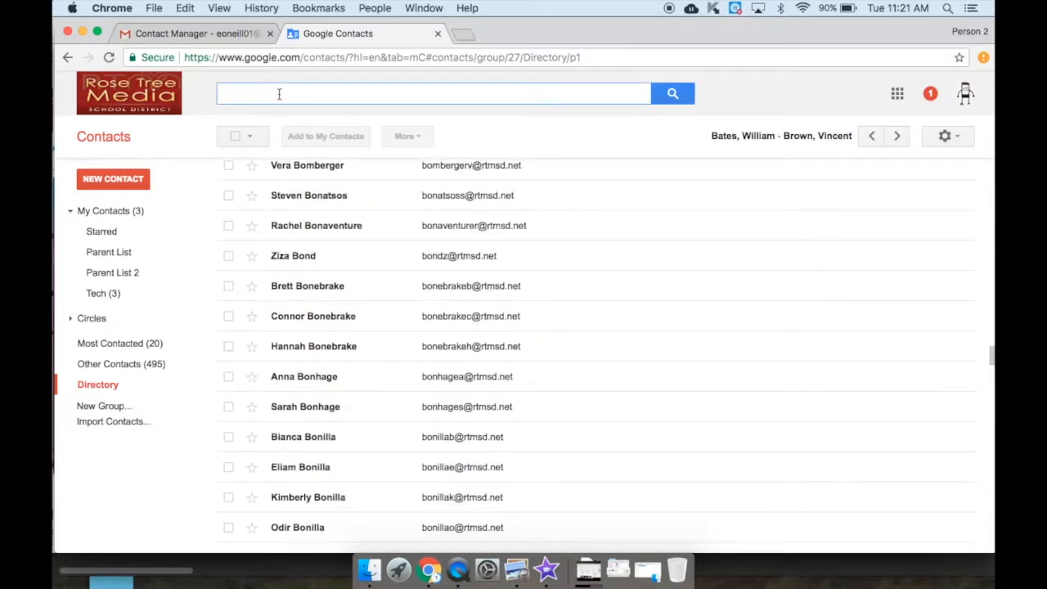
pyautogui.write('mcc')
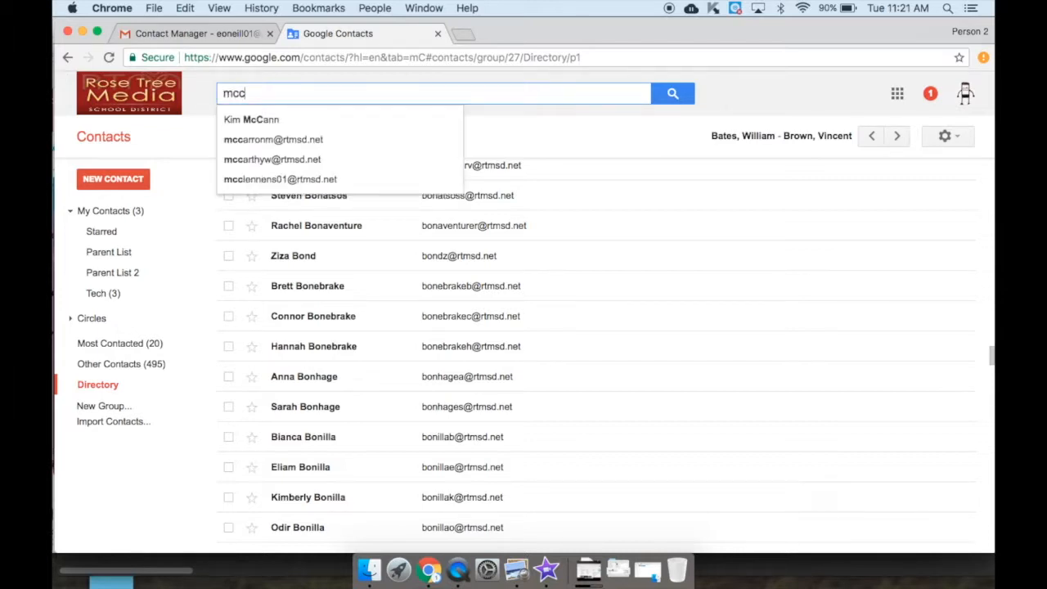
pyautogui.write('ann')
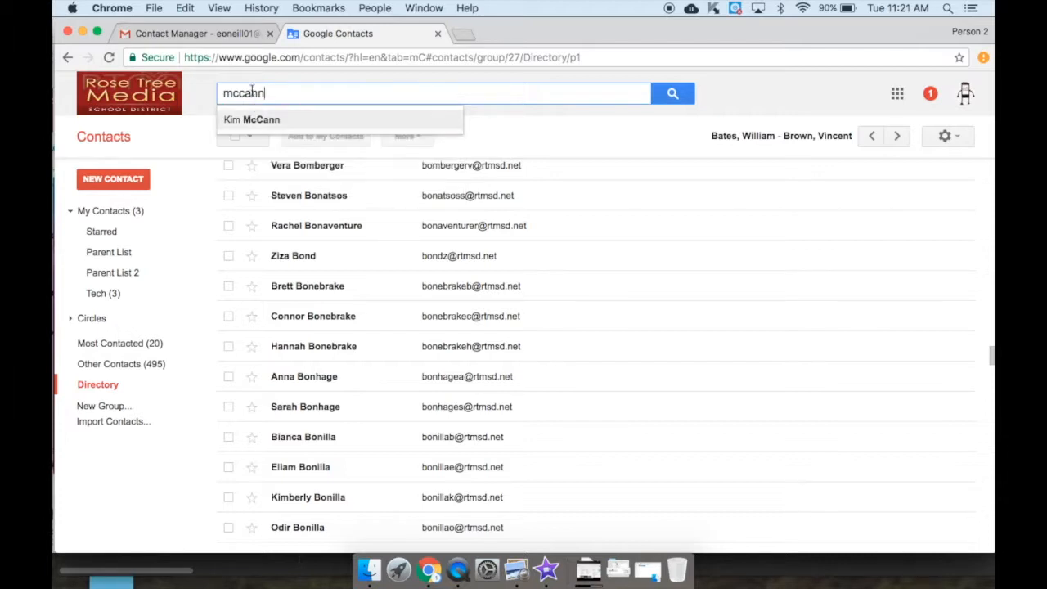
pyautogui.click(250, 120)
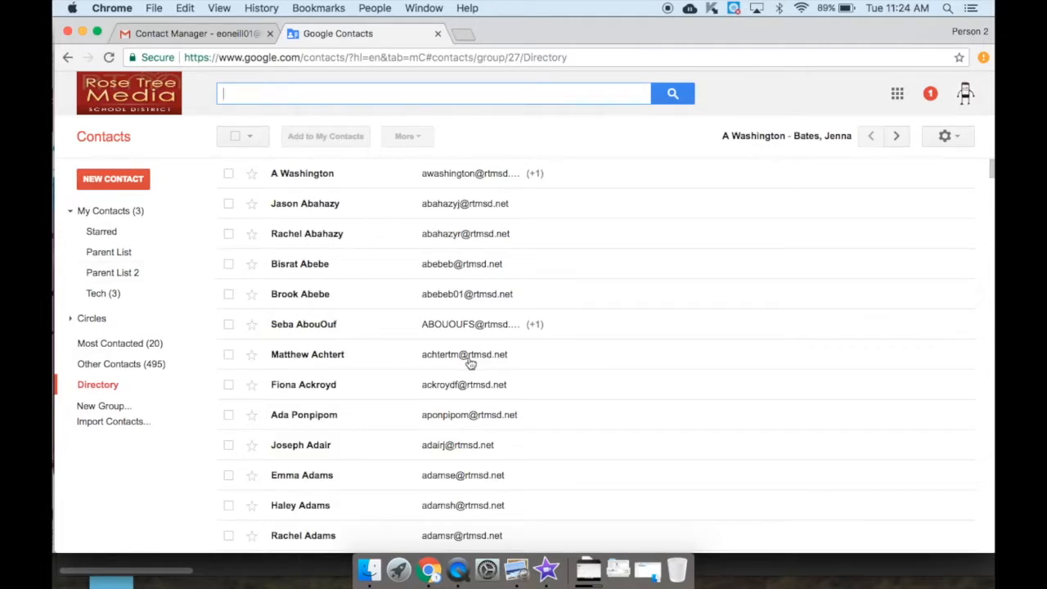
# Run a new contact search for the surname 'doughe', listing 14 matches
pyautogui.click(287, 99)
pyautogui.write('dougherty')
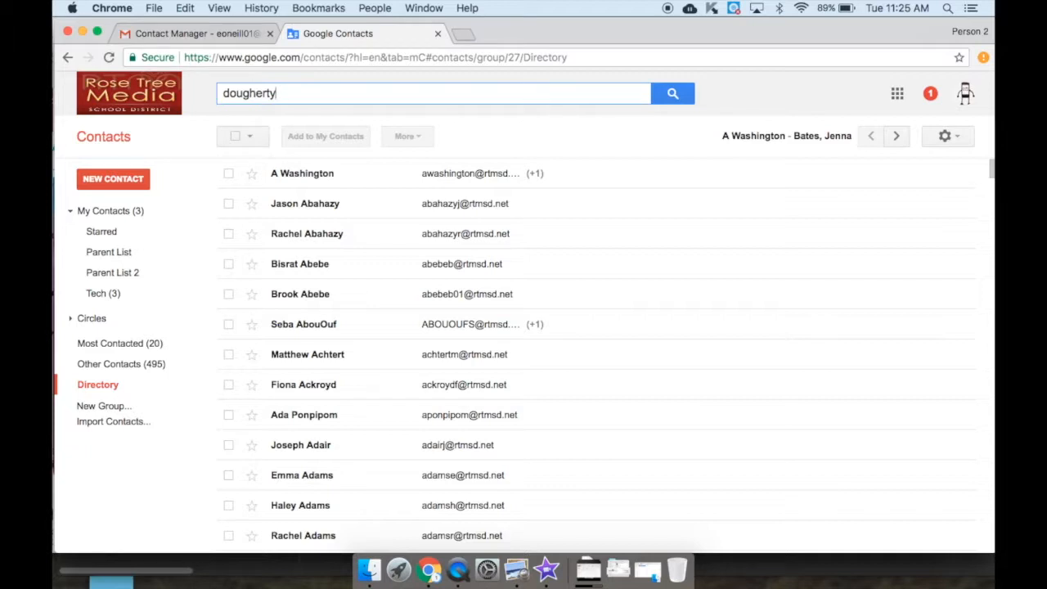
pyautogui.click(672, 96)
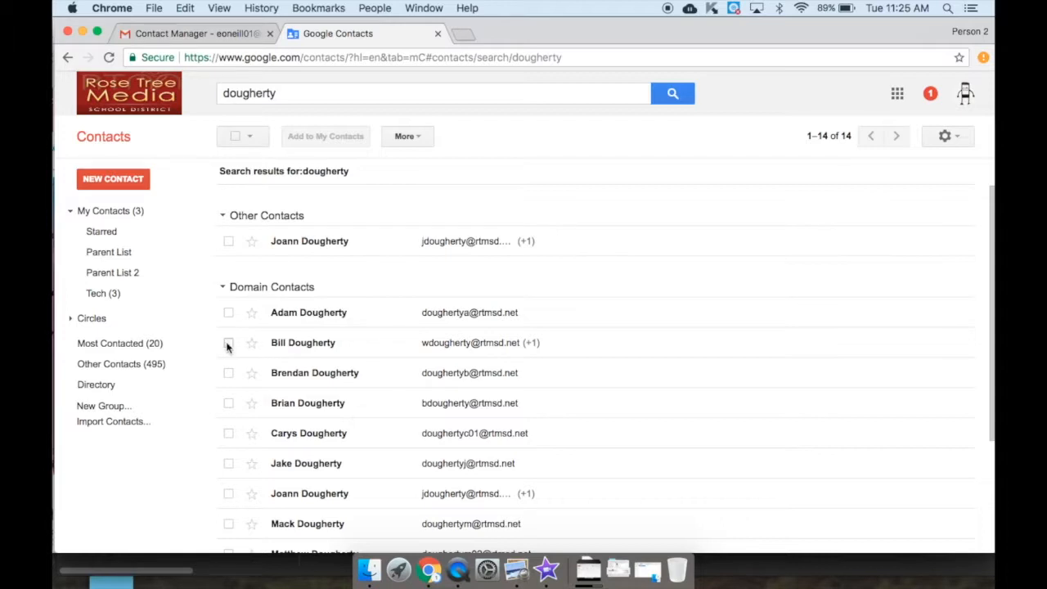
# Open the chosen match and add that contact to My Contacts
pyautogui.click(292, 345)
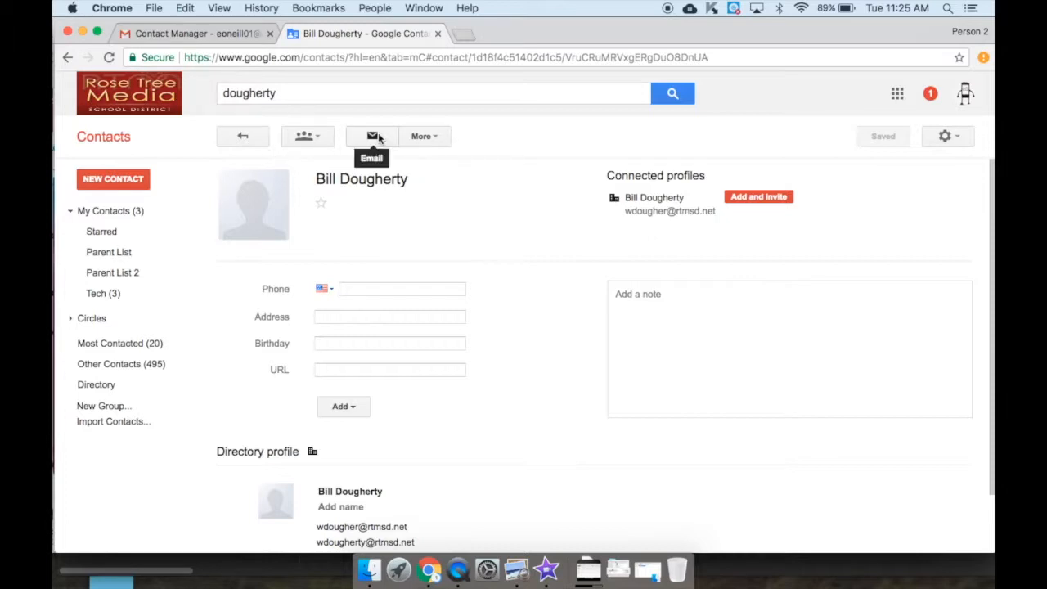
pyautogui.click(320, 141)
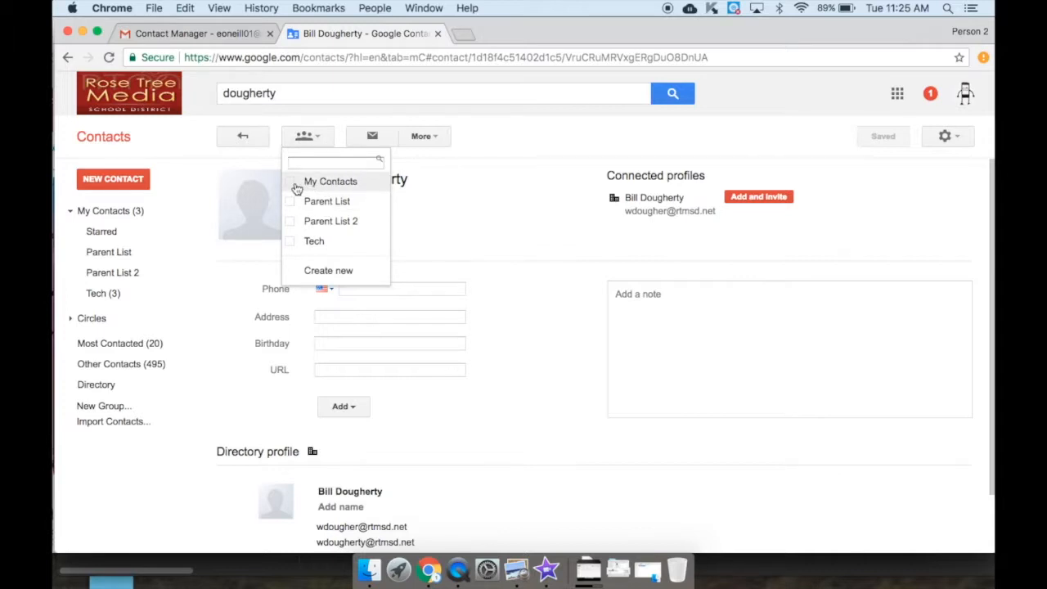
pyautogui.click(292, 182)
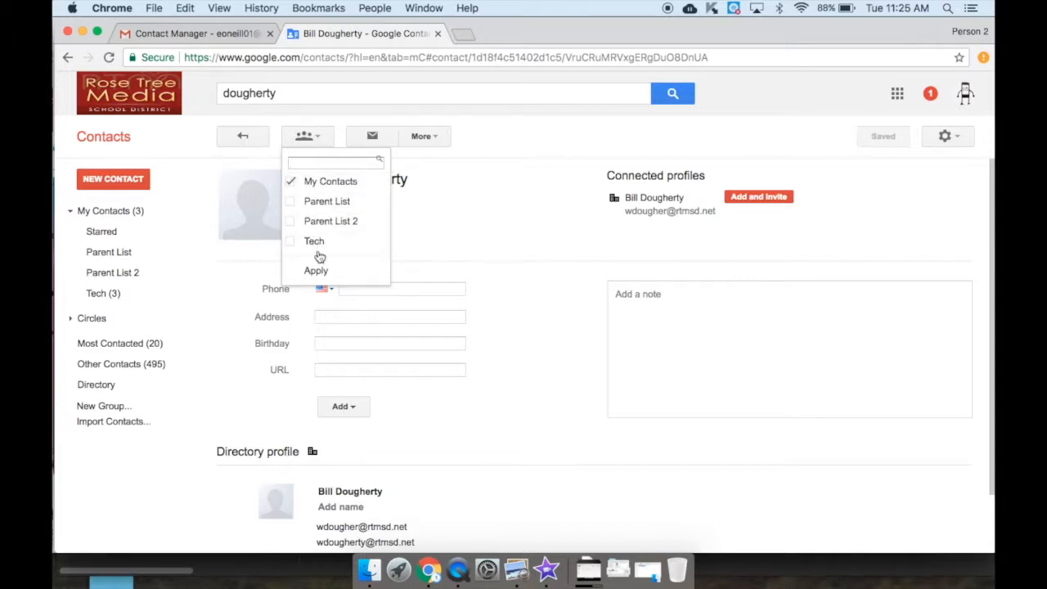
pyautogui.click(291, 181)
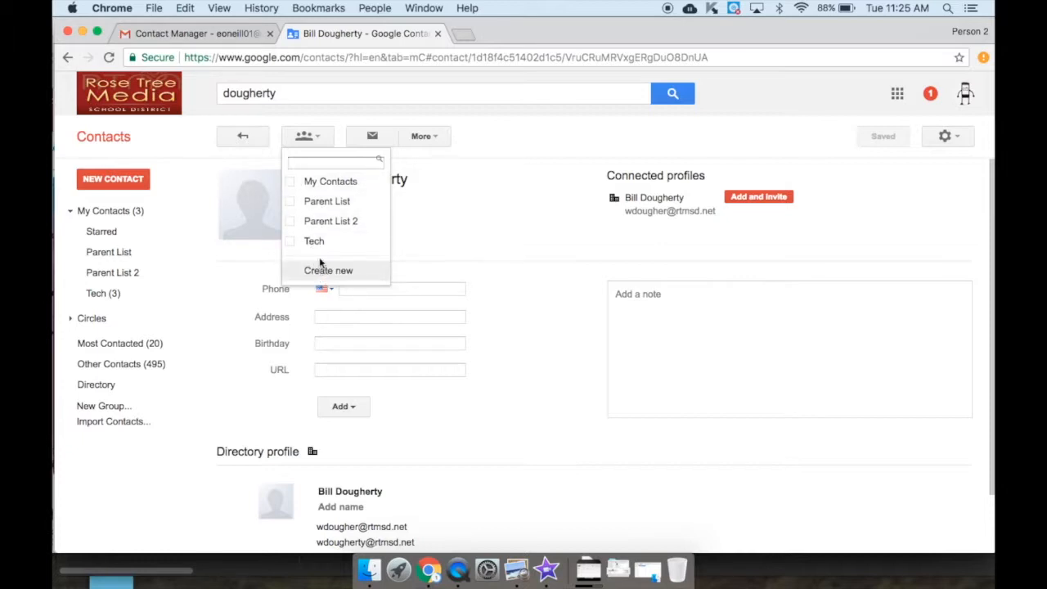
pyautogui.click(293, 181)
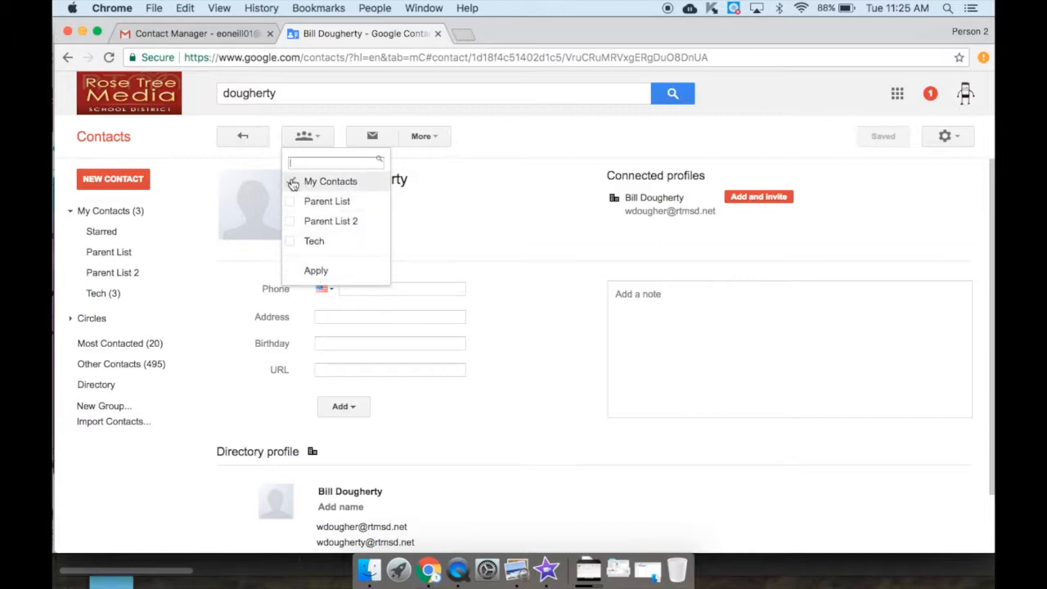
pyautogui.click(315, 270)
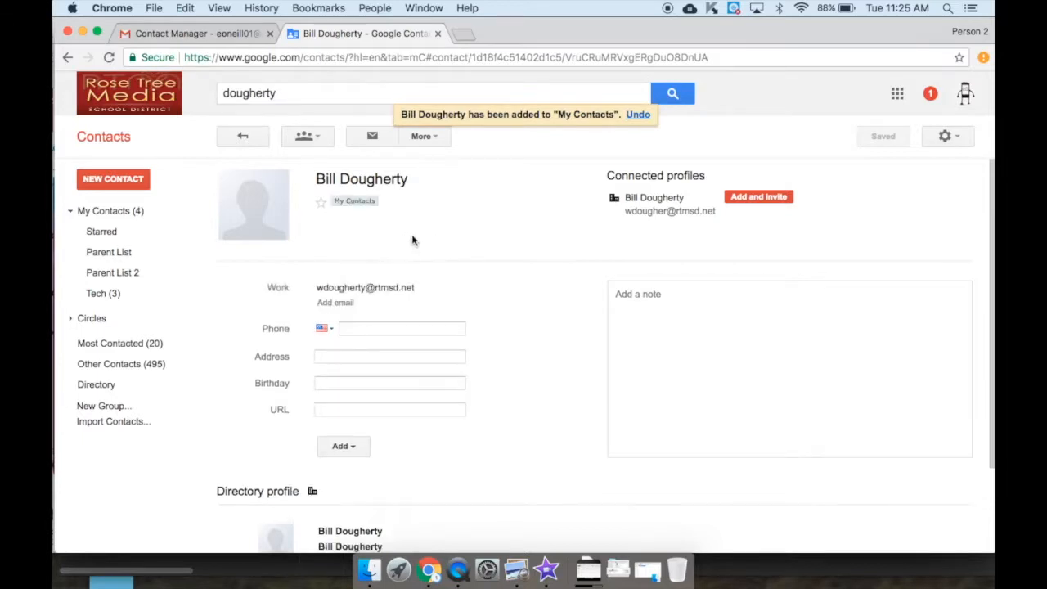
# Show the four entries in My Contacts and clear the previous name search
pyautogui.click(109, 214)
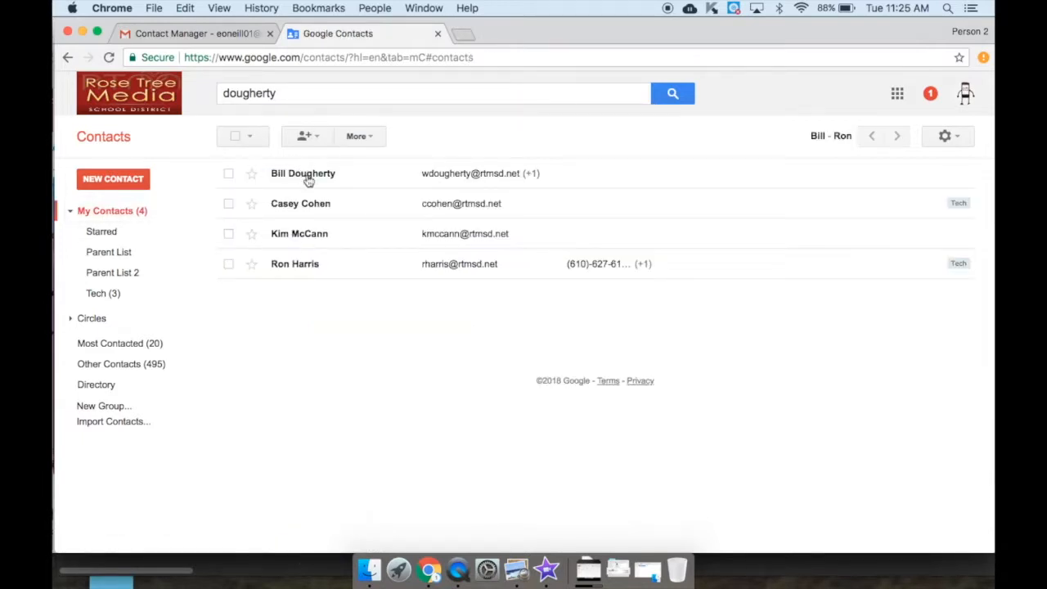
pyautogui.click(300, 91)
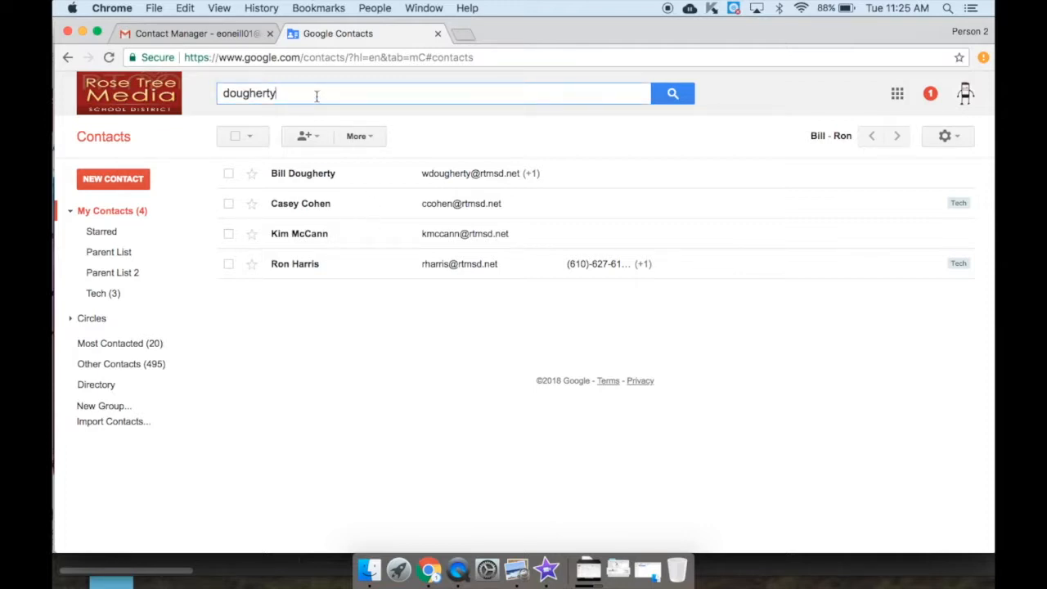
pyautogui.press('BackSpace')
pyautogui.press('BackSpace')
pyautogui.press('BackSpace')
pyautogui.press('BackSpace')
pyautogui.press('BackSpace')
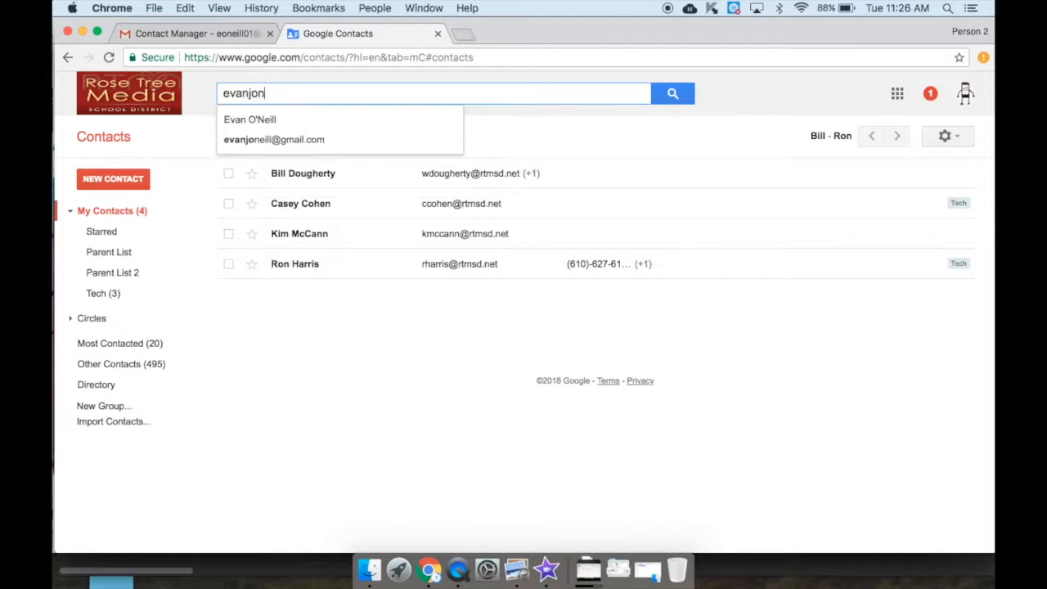
pyautogui.click(303, 140)
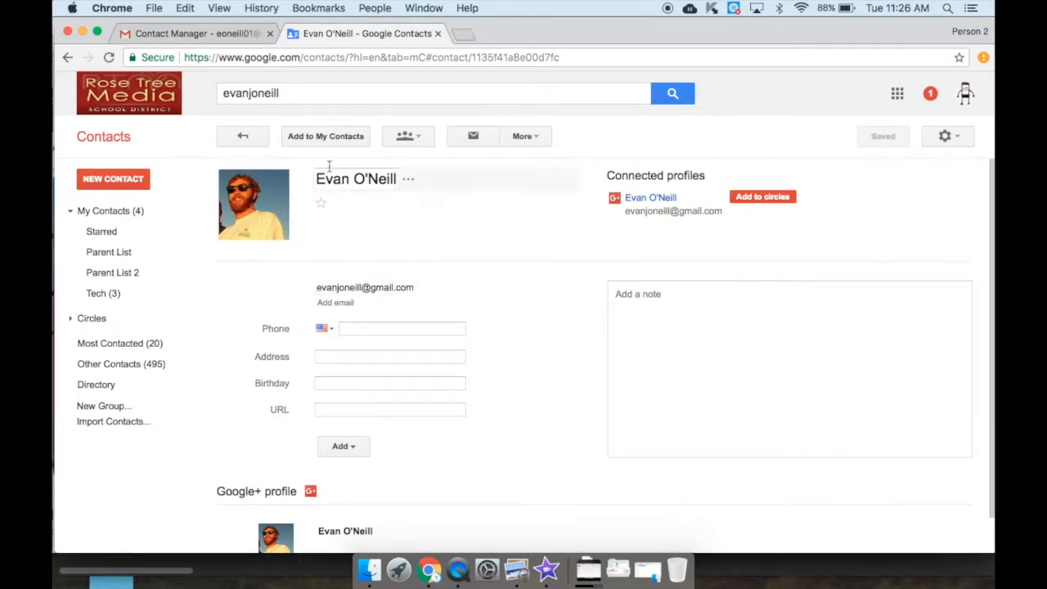
pyautogui.click(331, 139)
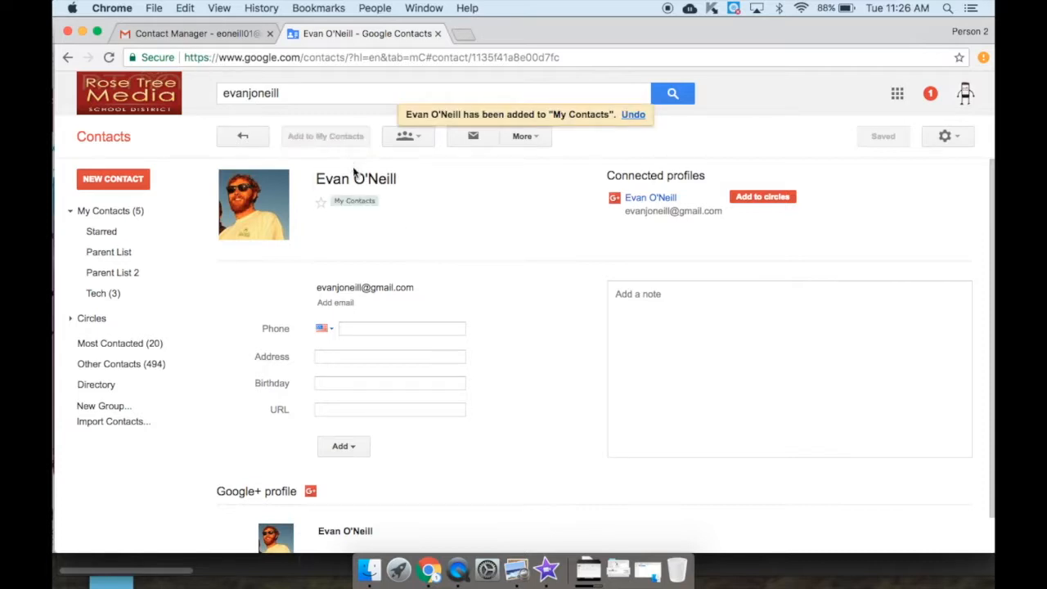
pyautogui.click(416, 143)
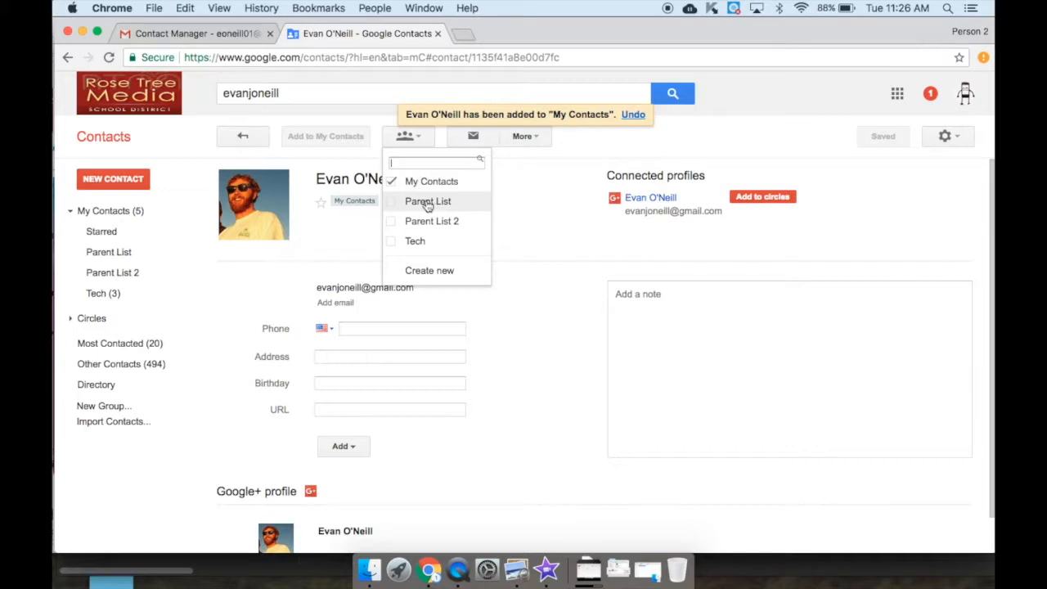
pyautogui.click(394, 203)
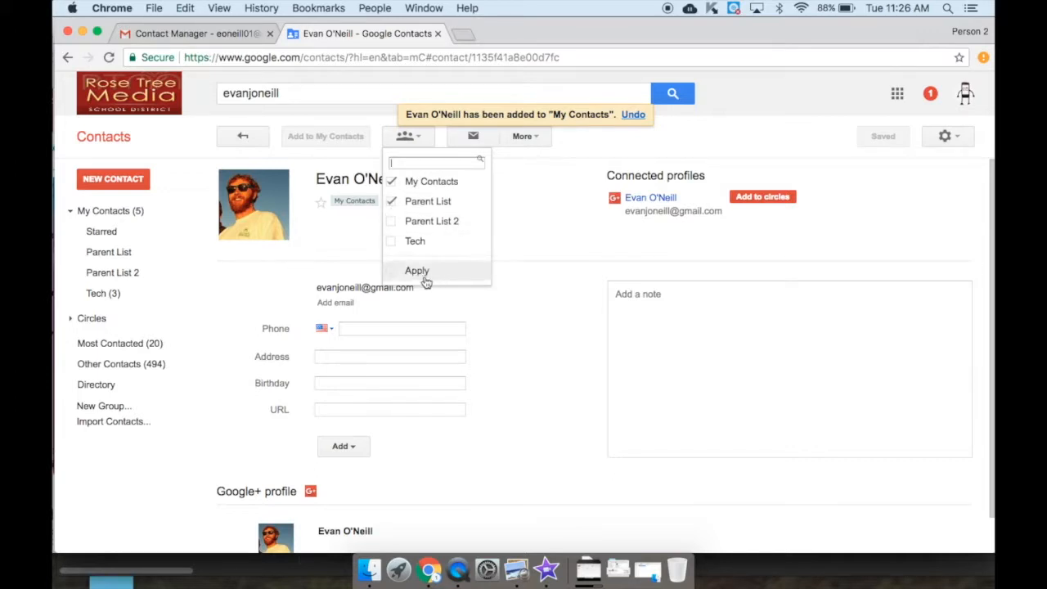
pyautogui.click(417, 272)
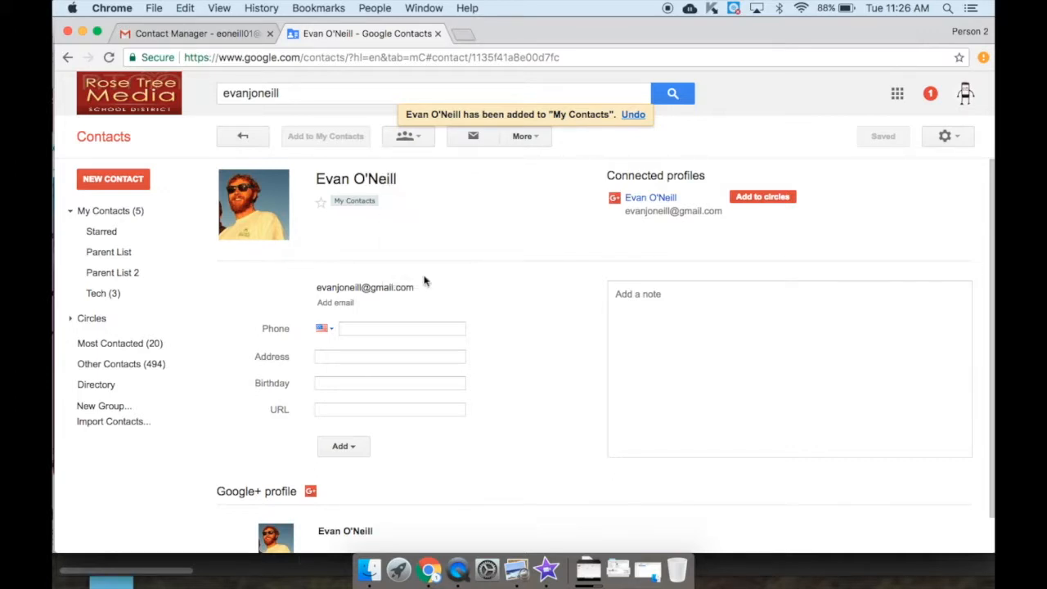
pyautogui.click(114, 260)
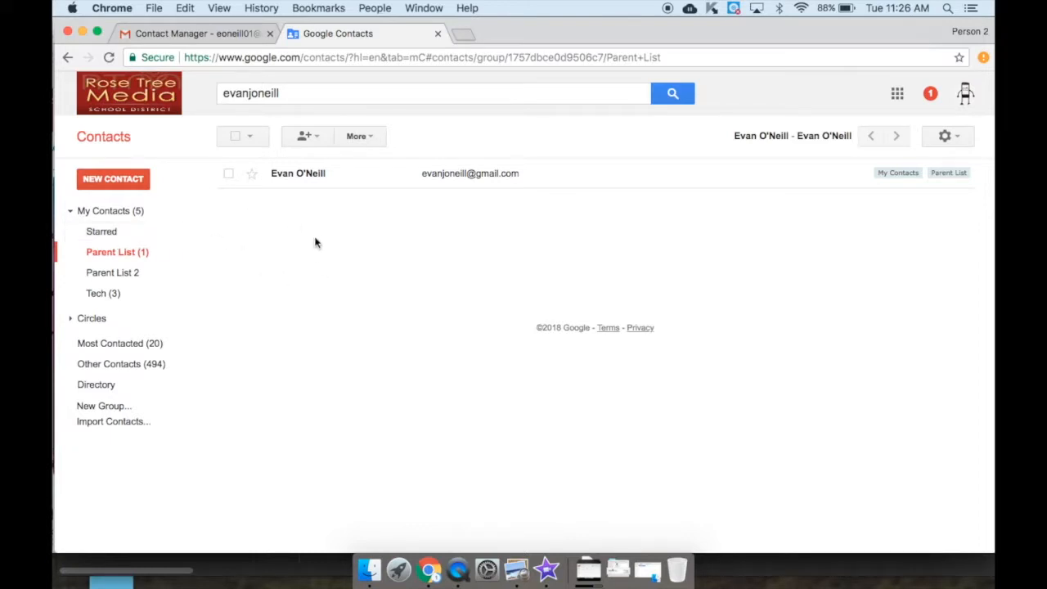
# Create a new contact group named 'Parent List 17-18' and open it
pyautogui.click(110, 213)
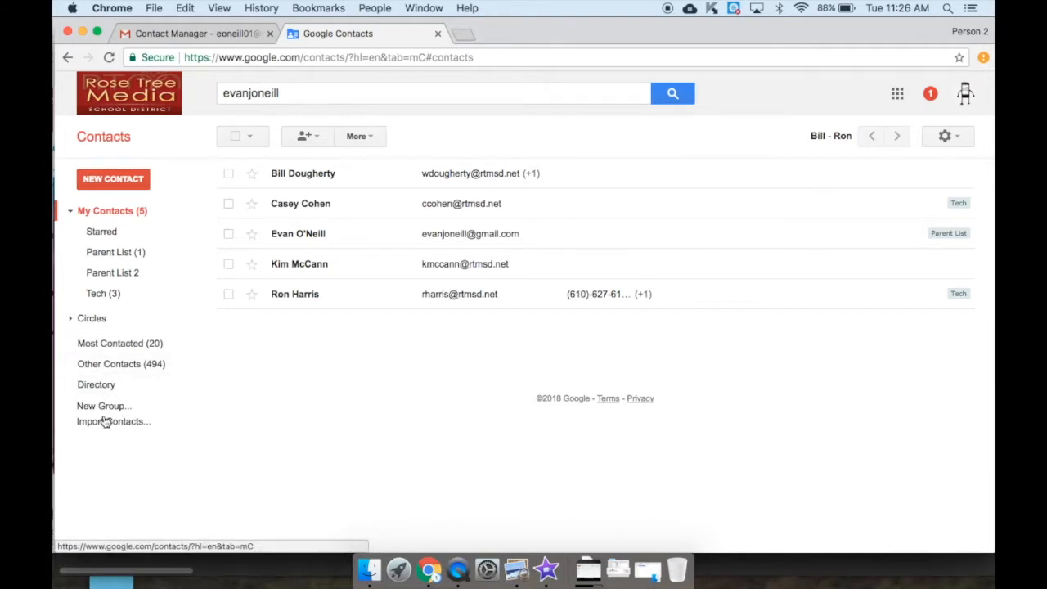
pyautogui.click(102, 407)
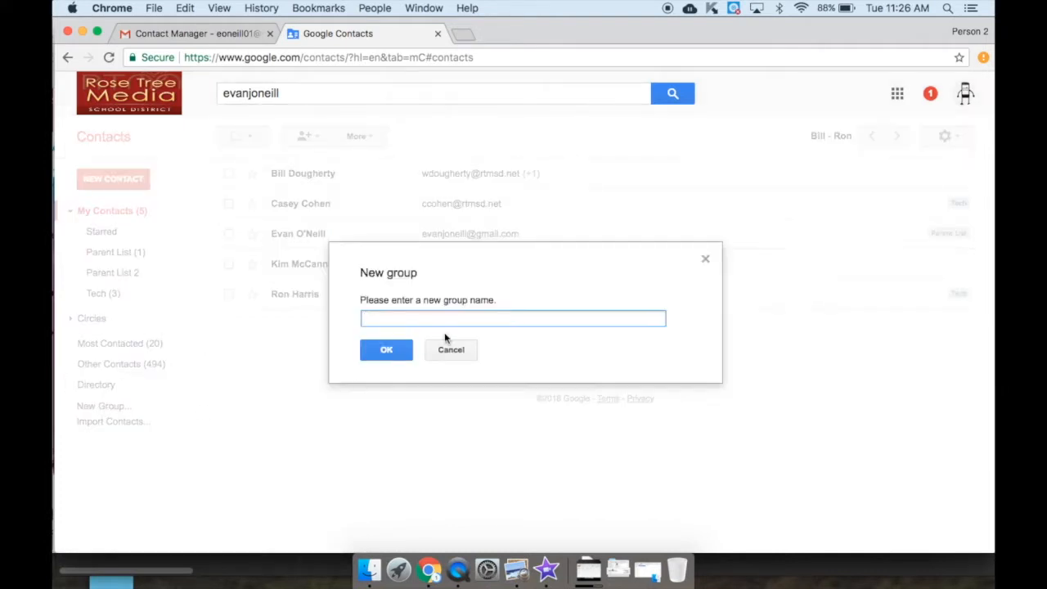
pyautogui.write('Pa')
pyautogui.click(386, 350)
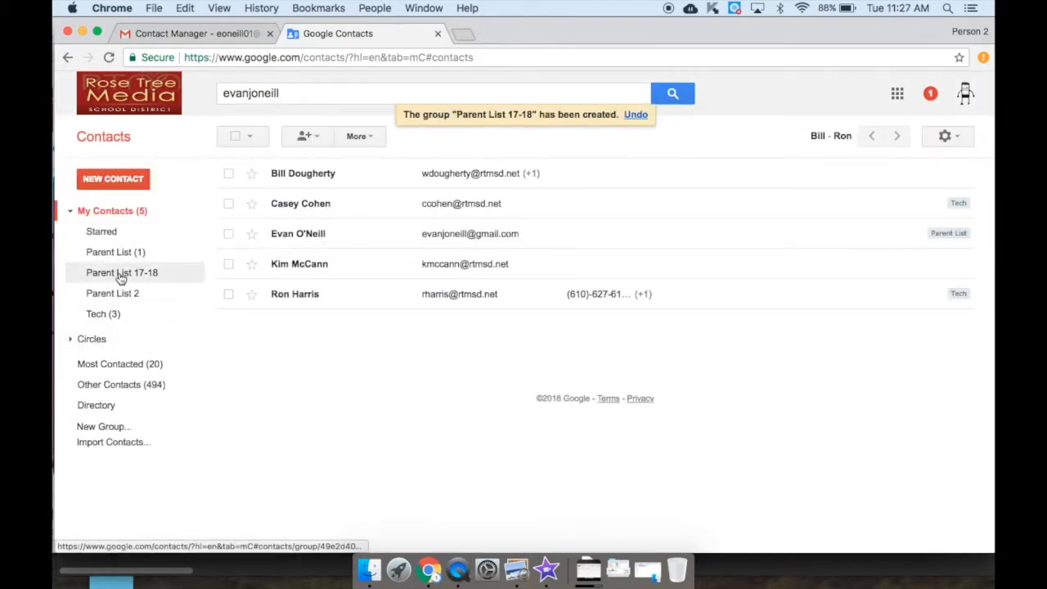
pyautogui.click(121, 277)
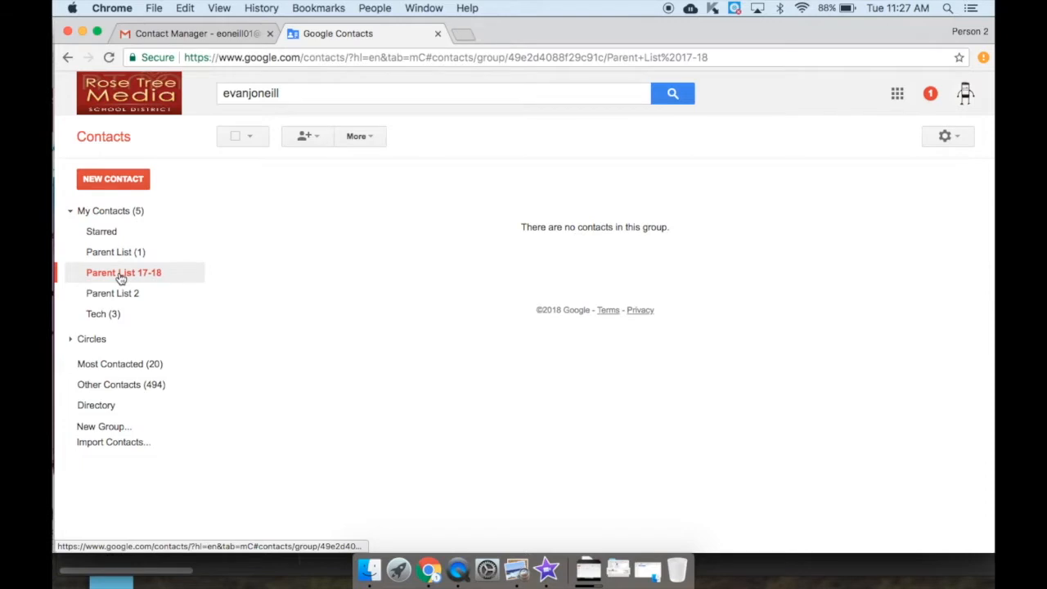
pyautogui.click(306, 139)
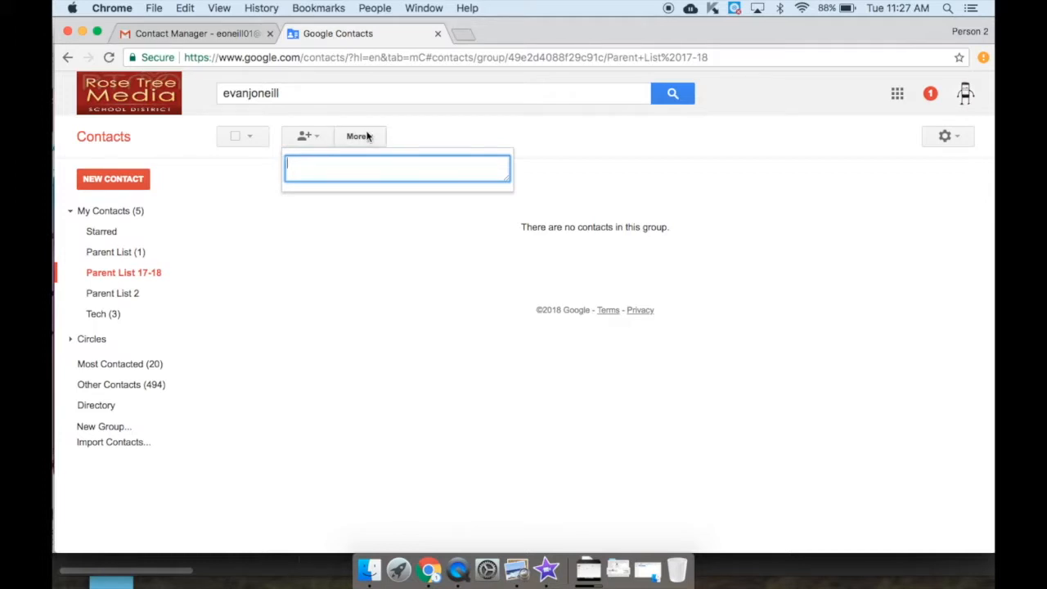
# Select three contacts in My Contacts and add them to Parent List 17-18
pyautogui.click(112, 214)
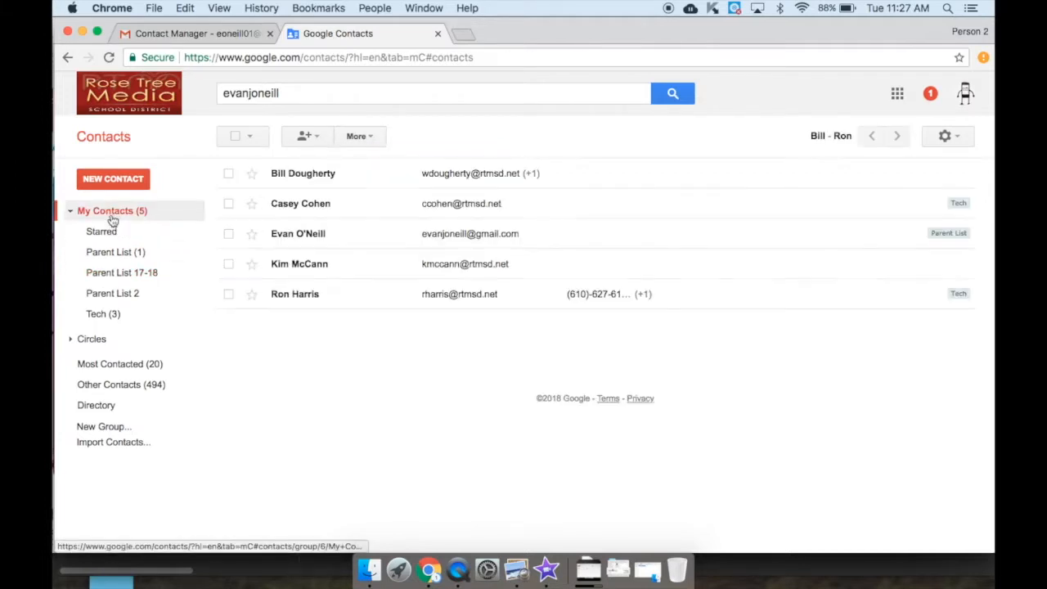
pyautogui.click(228, 204)
pyautogui.click(228, 264)
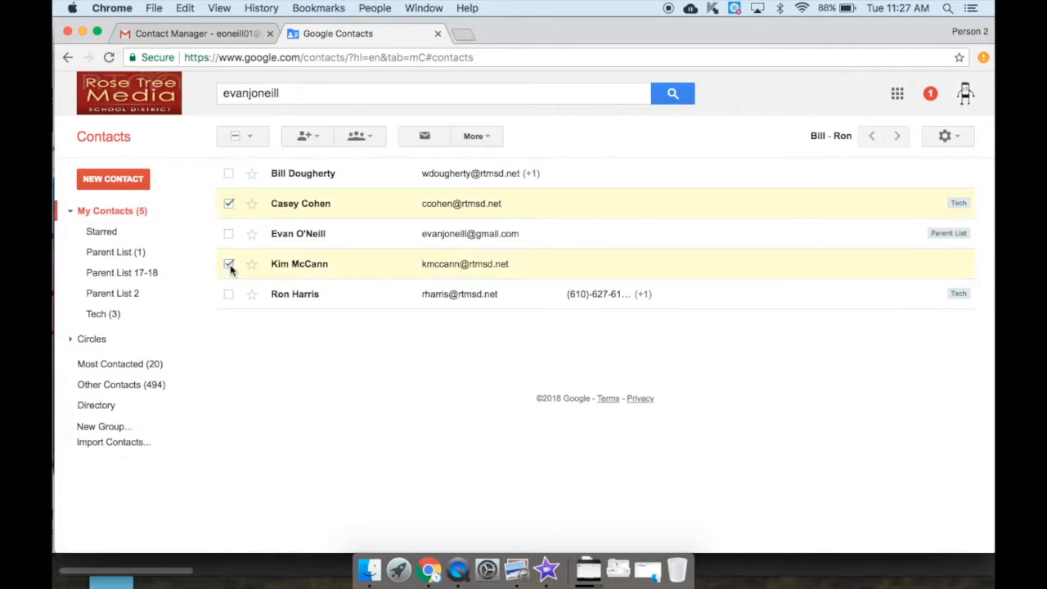
pyautogui.click(228, 176)
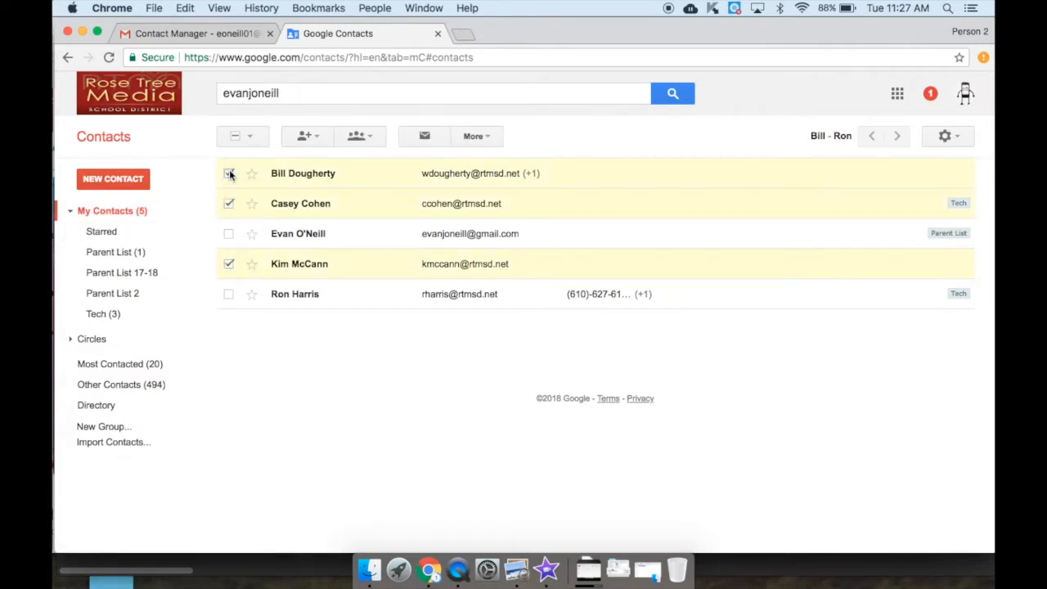
pyautogui.click(370, 138)
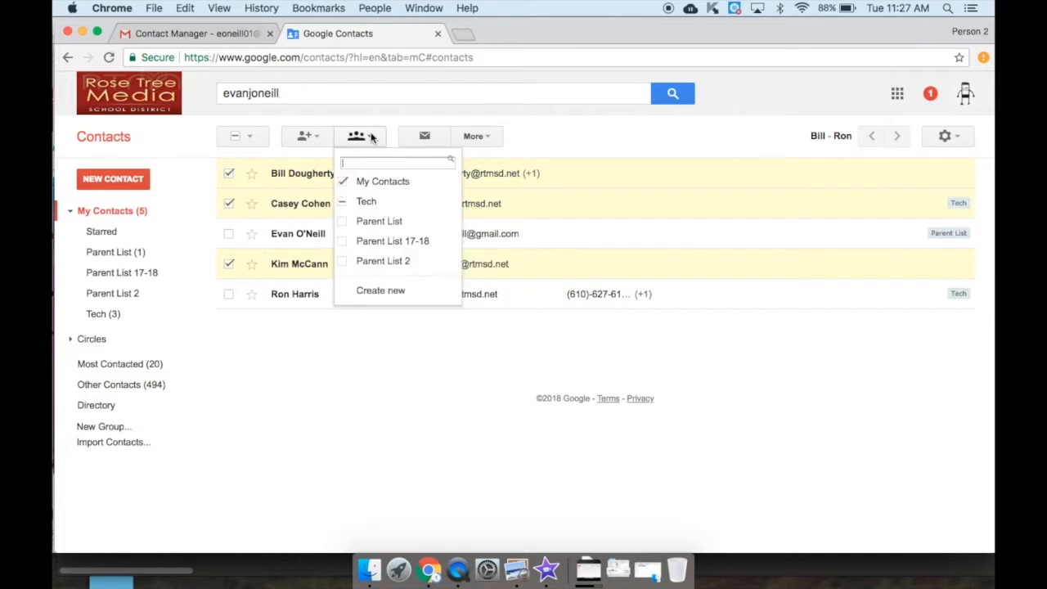
pyautogui.click(344, 243)
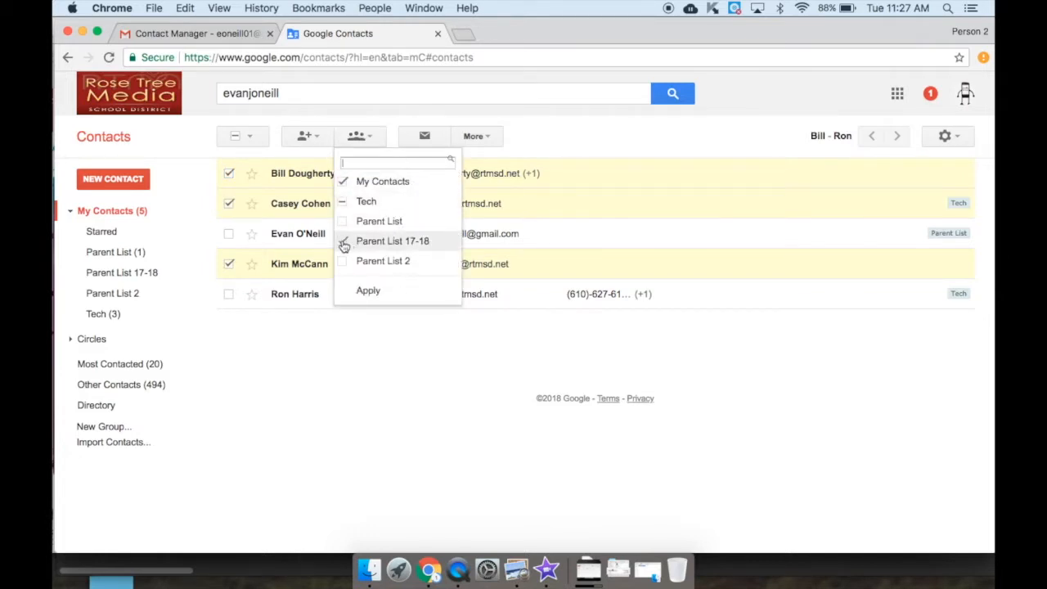
pyautogui.click(375, 295)
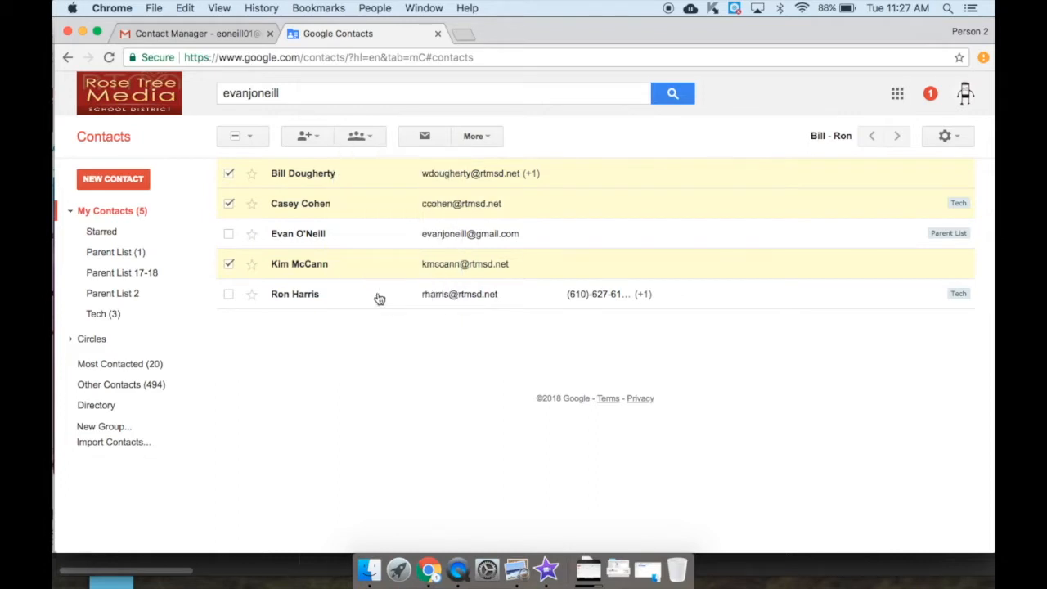
# Check that Parent List 17-18 shows 3 members, then return to the full contacts list
pyautogui.click(145, 272)
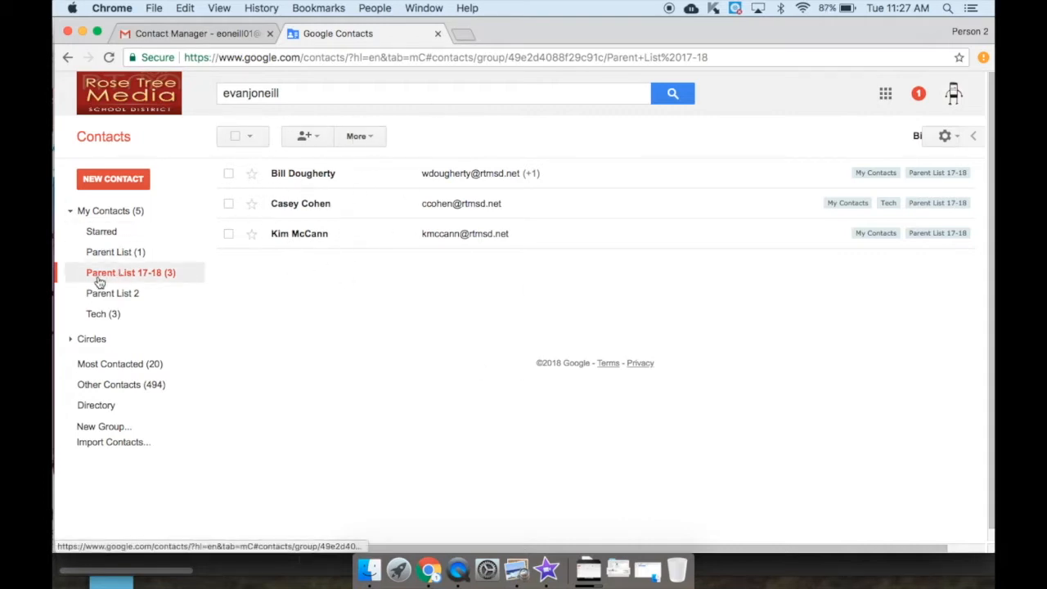
pyautogui.click(113, 138)
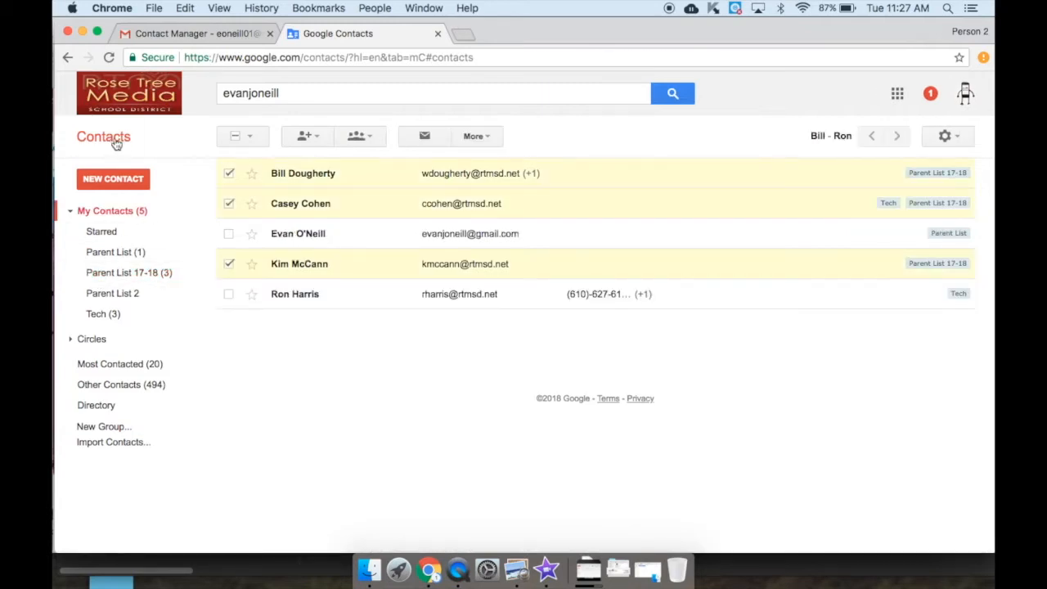
pyautogui.click(898, 93)
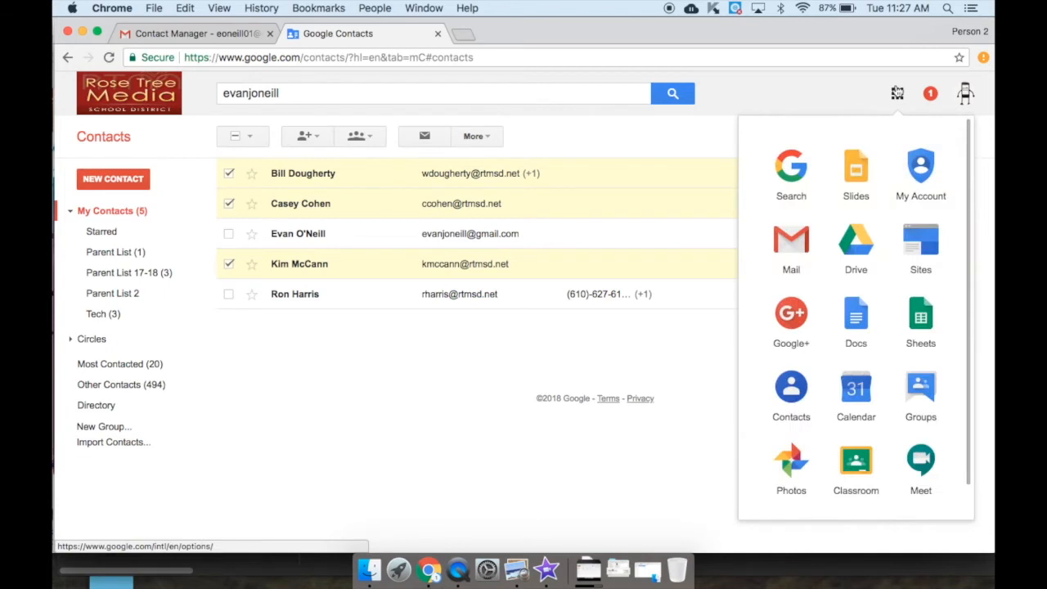
# Compose a new Gmail message addressed to the Parent List 17-18 group
pyautogui.click(796, 240)
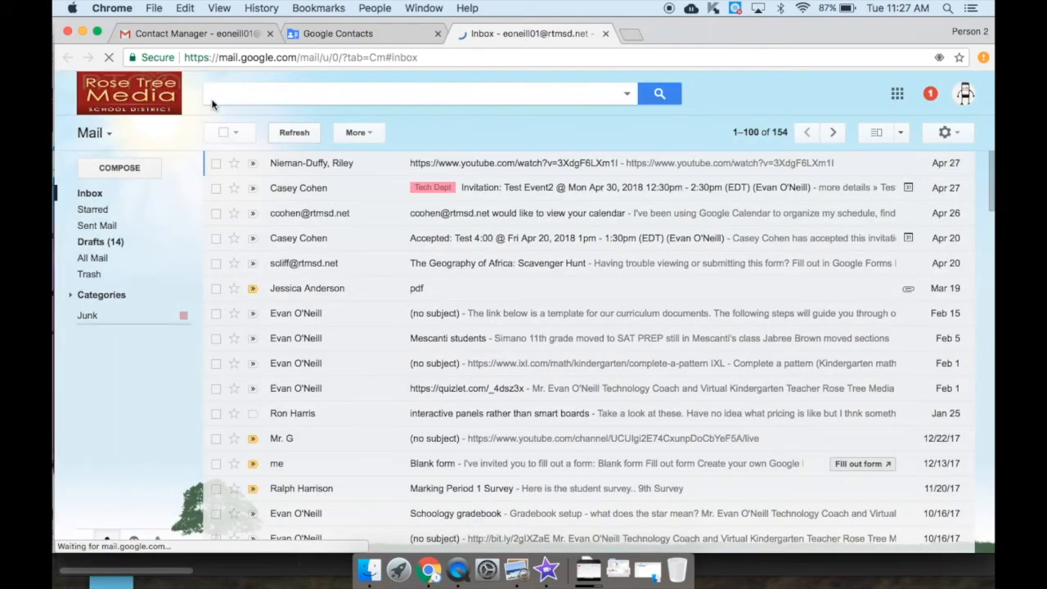
pyautogui.click(120, 169)
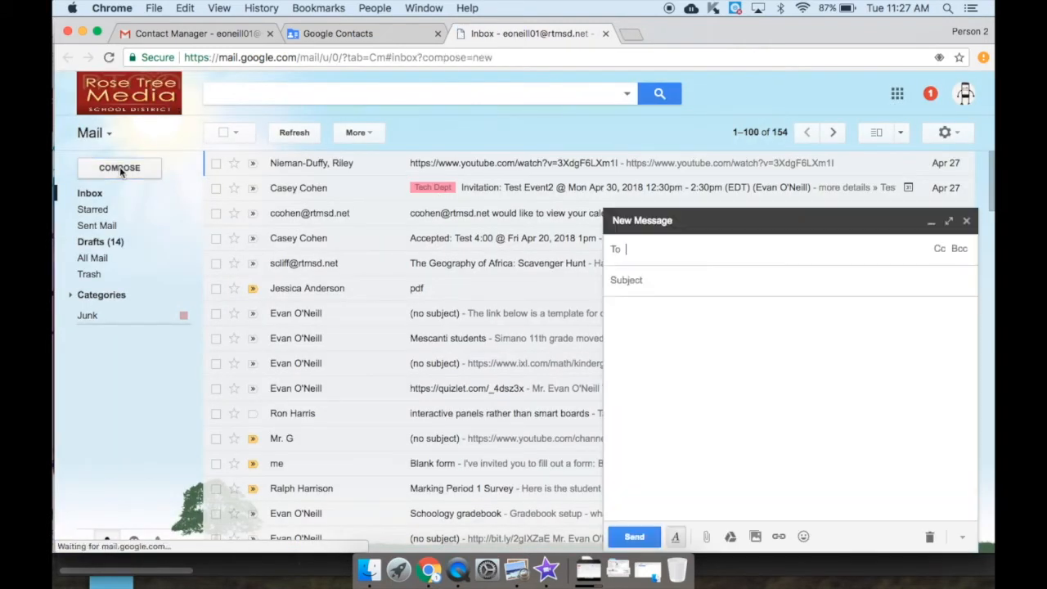
pyautogui.write('P')
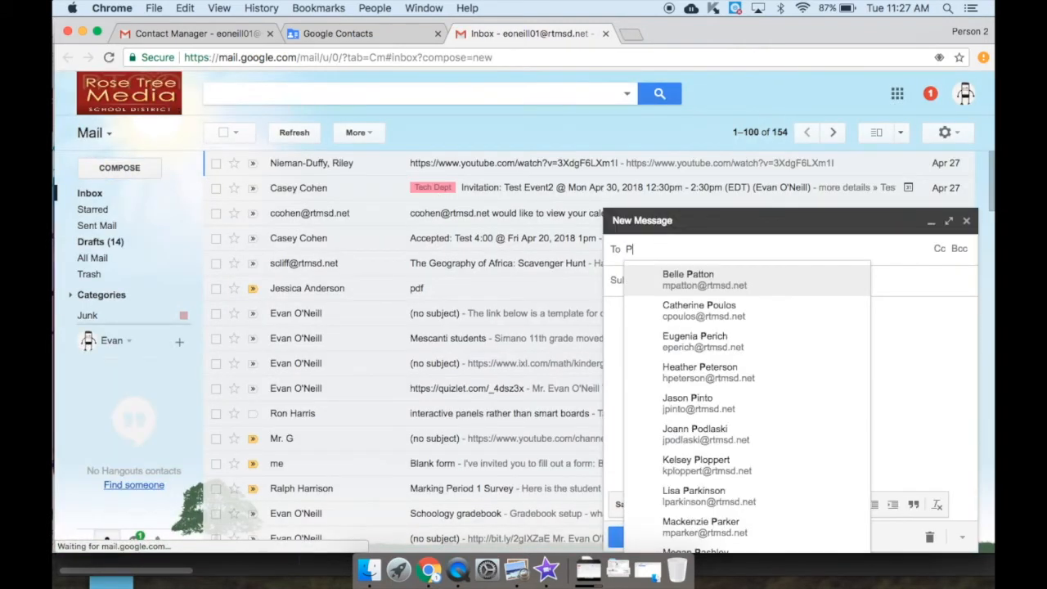
pyautogui.write('arent')
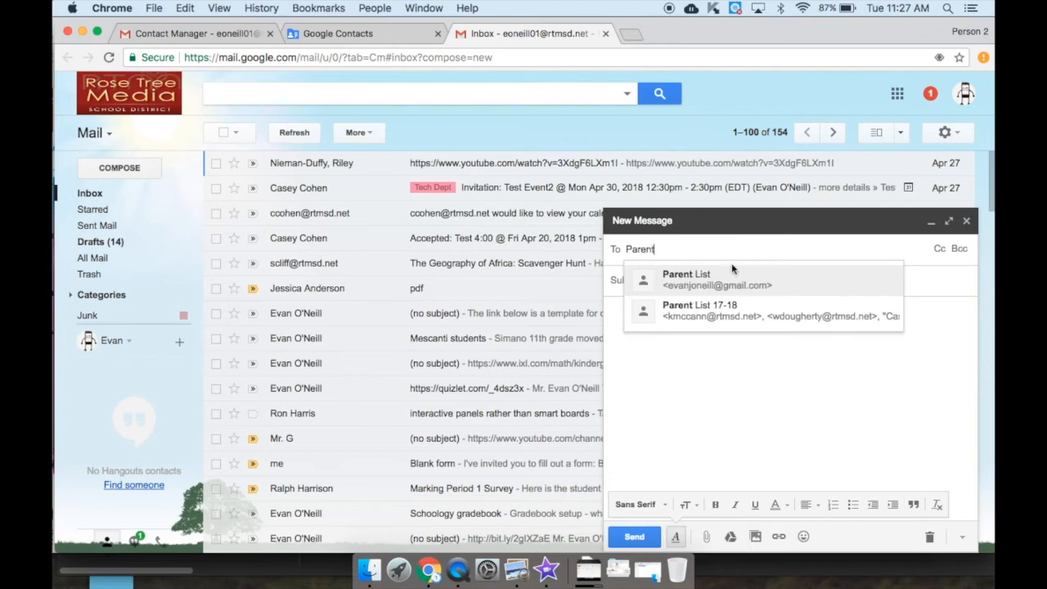
pyautogui.click(715, 315)
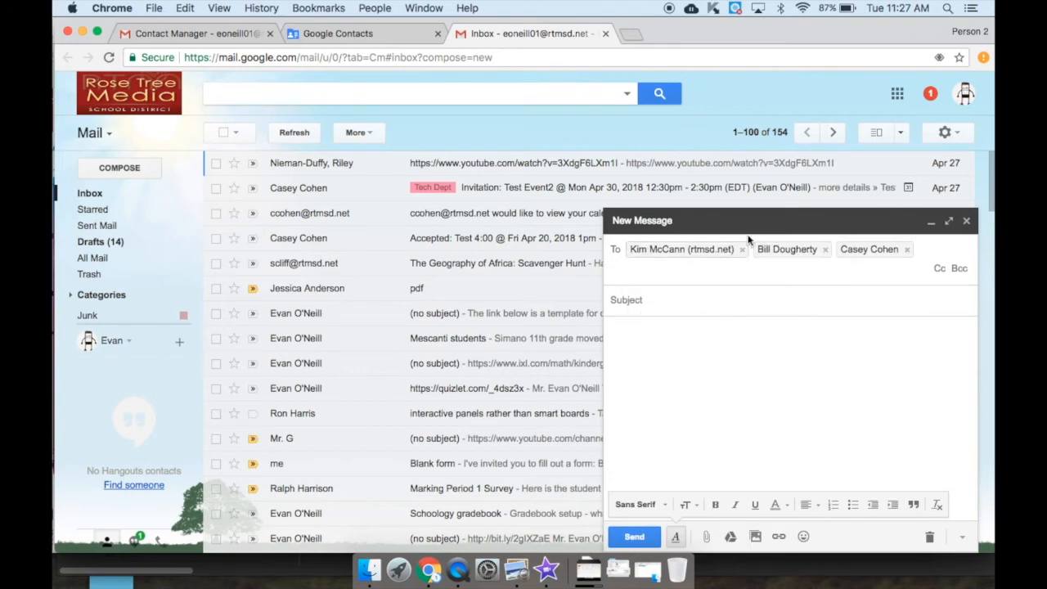